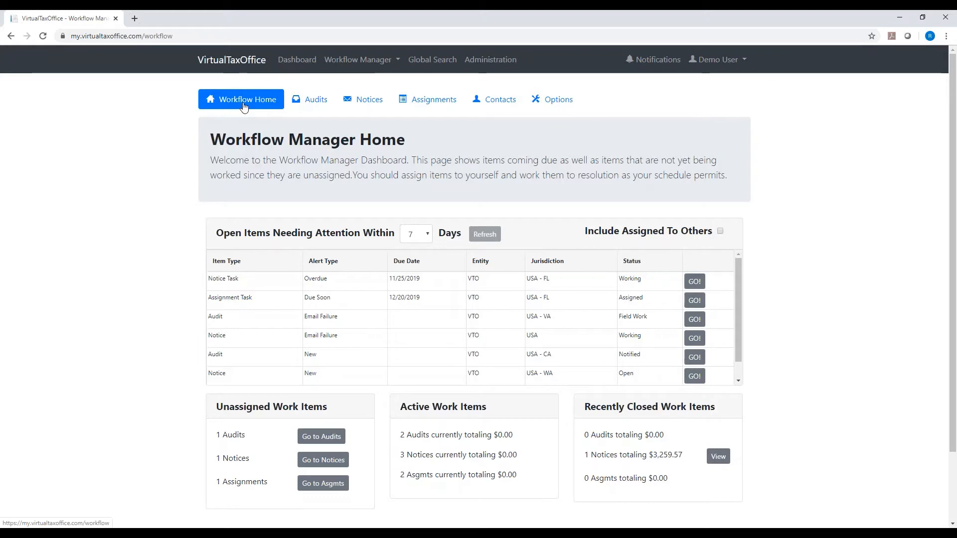
Step: Review the advanced search filters available for notices and return to the notice list
left_click(372, 102)
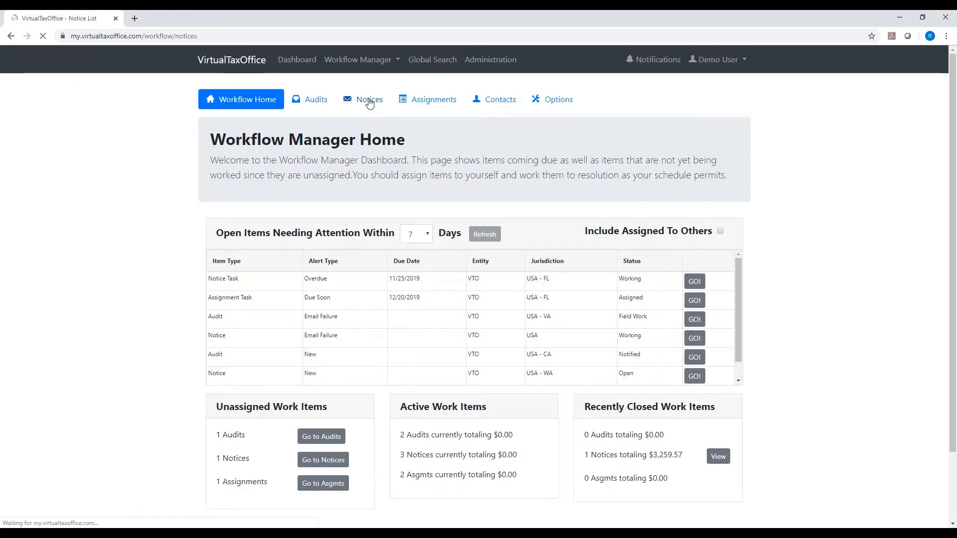
left_click(346, 145)
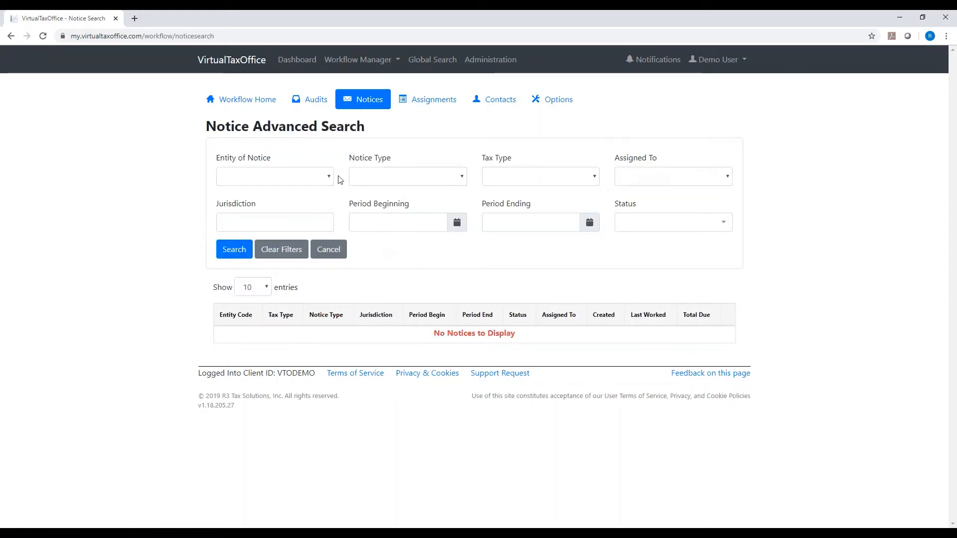
left_click(327, 253)
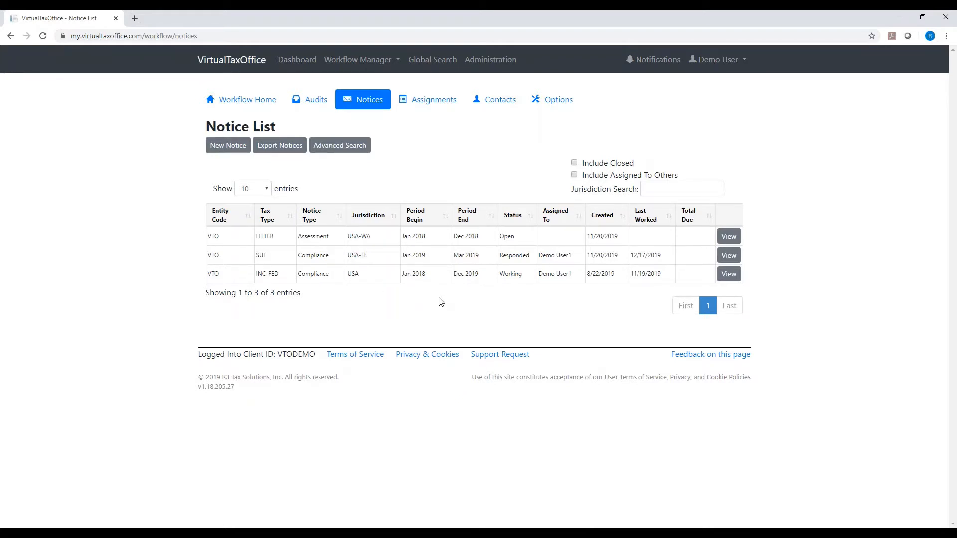
left_click(575, 175)
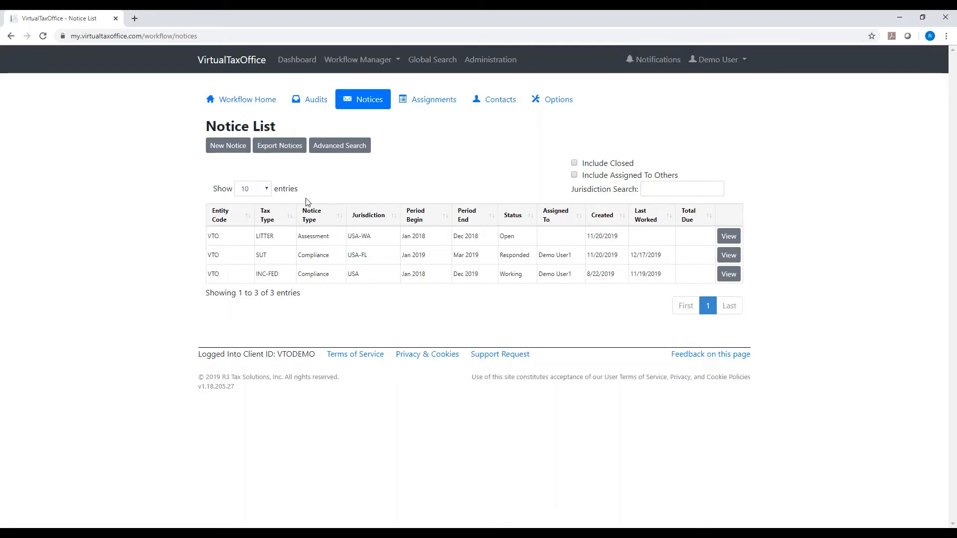
Step: Examine the entity, notice type and tax type choices in a new notice form, leaving it without saving
left_click(226, 145)
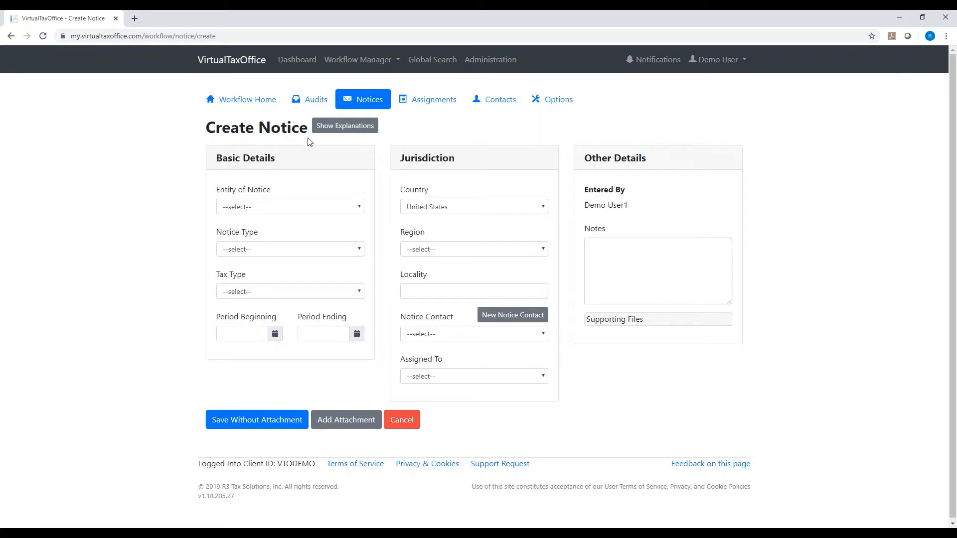
left_click(361, 209)
left_click(361, 208)
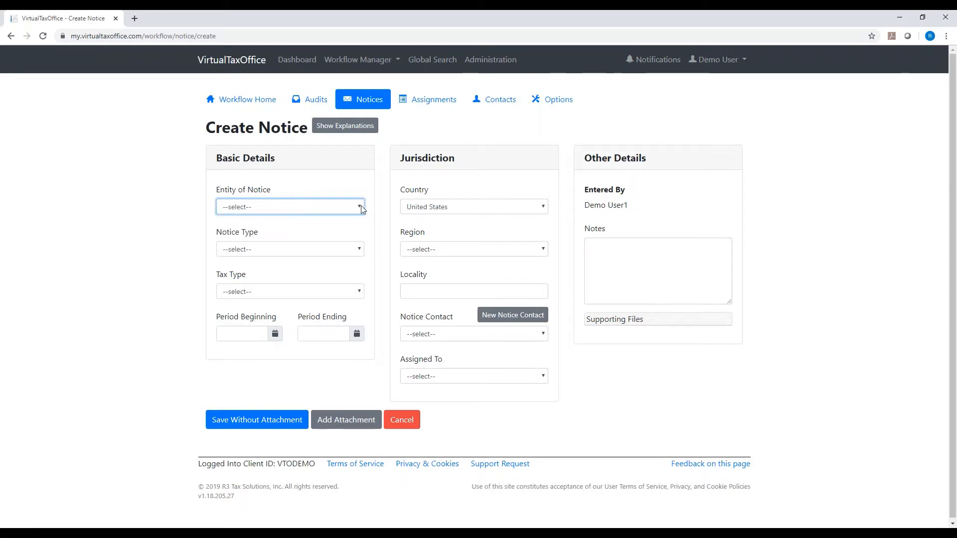
left_click(360, 251)
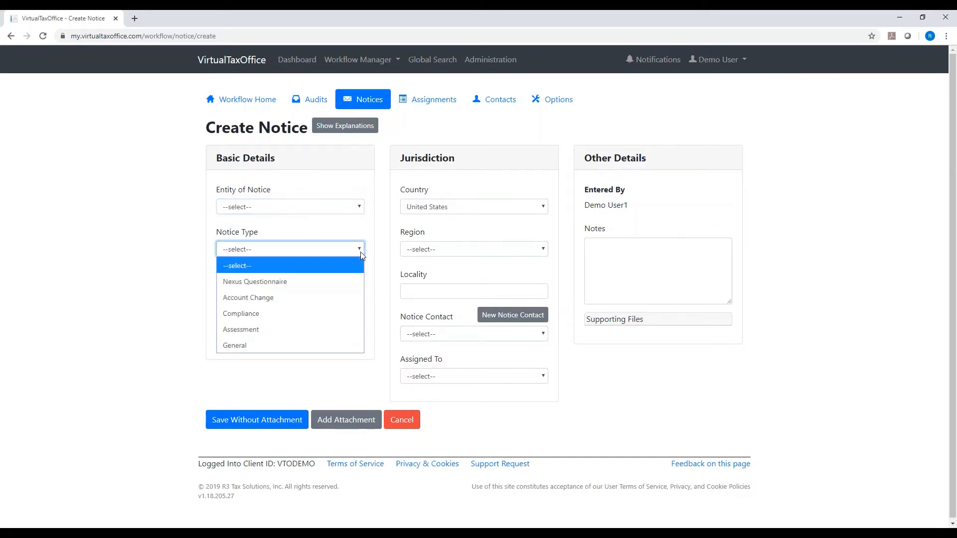
left_click(360, 253)
left_click(361, 294)
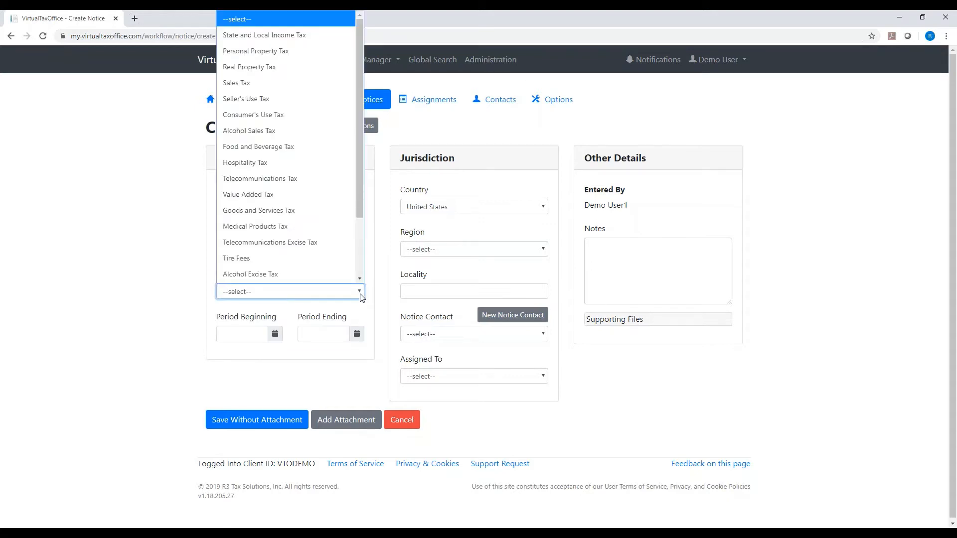
left_click(361, 295)
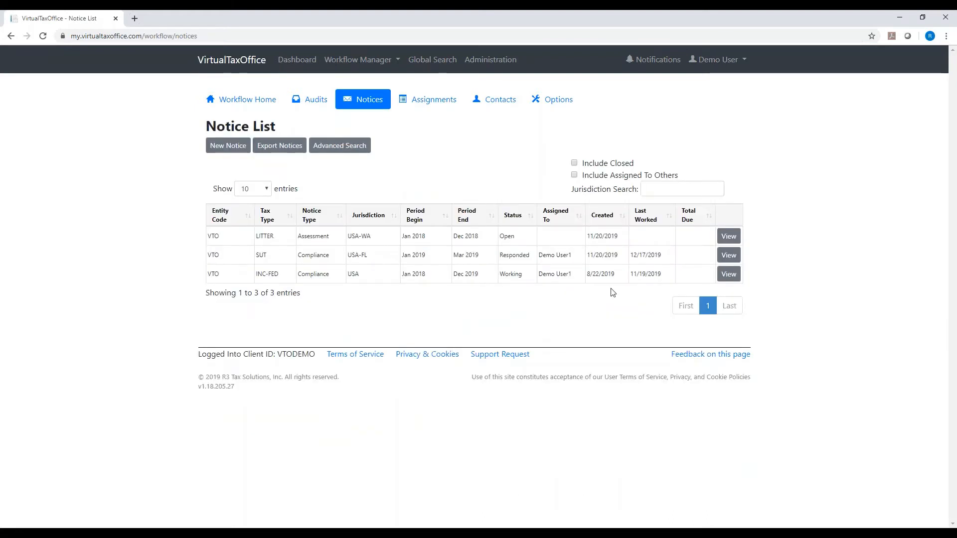
Step: Open the Florida compliance notice and examine the new status choices for a status update, without submitting it
left_click(730, 257)
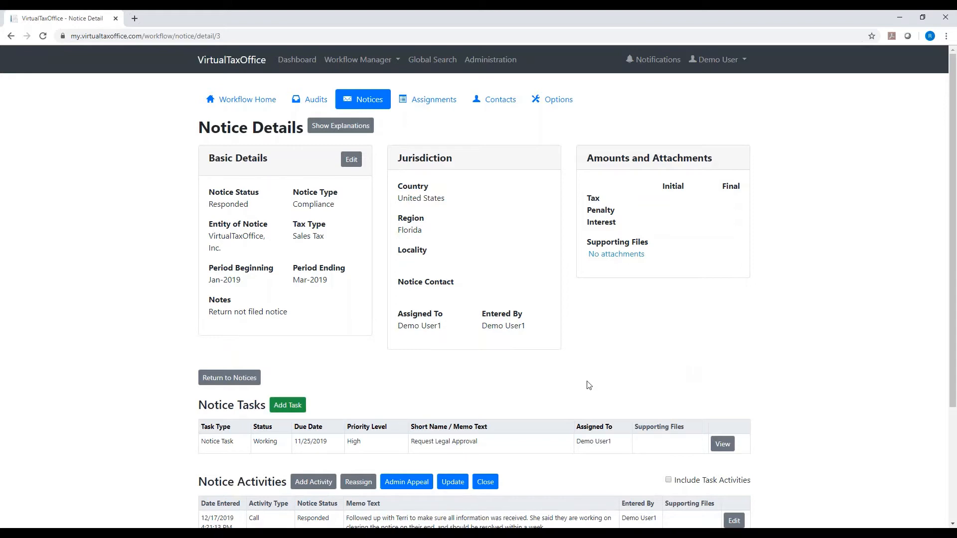
scroll(588, 385, "down", 2)
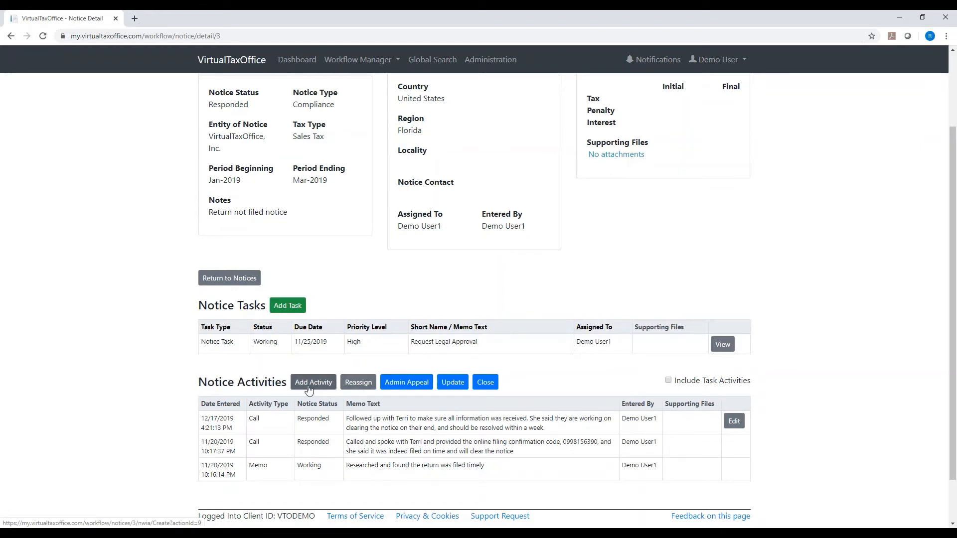
left_click(449, 387)
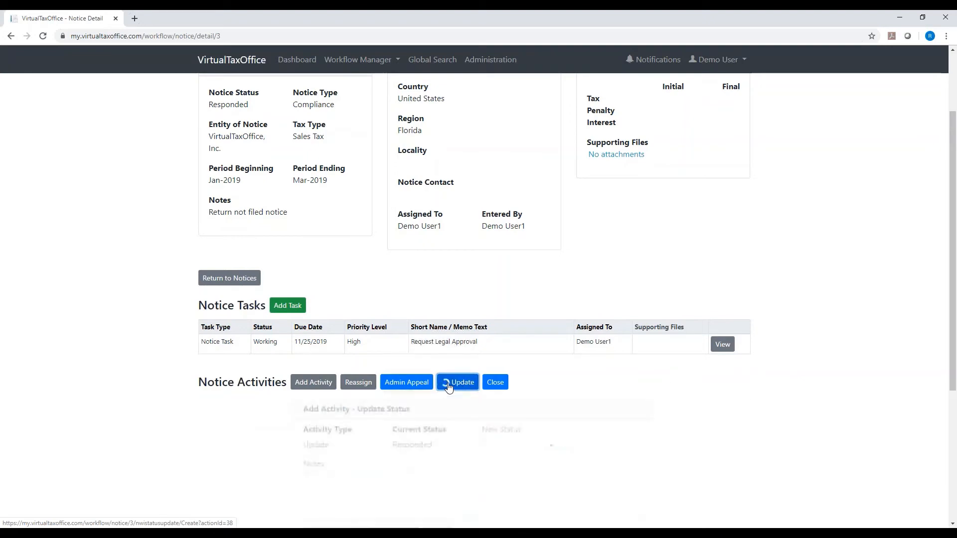
scroll(448, 387, "down", 3)
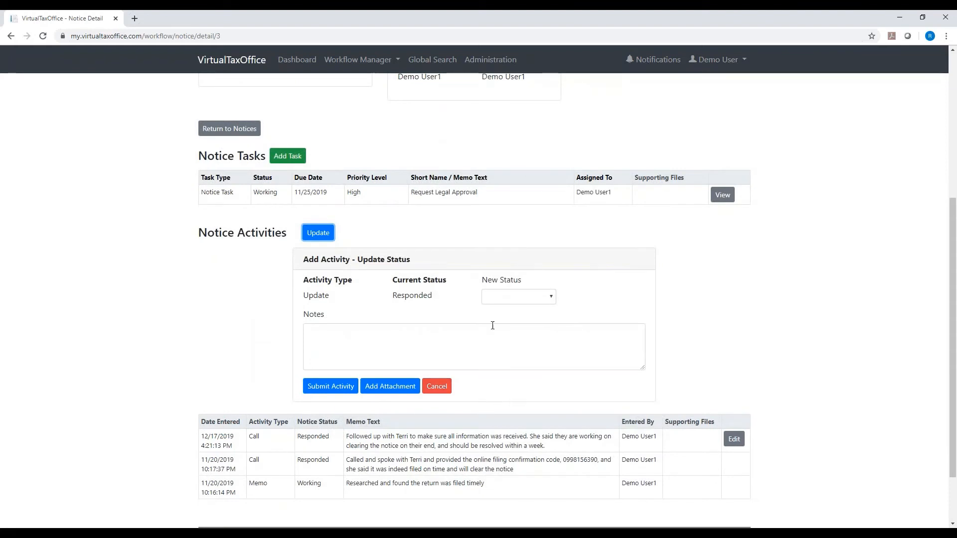
left_click(551, 297)
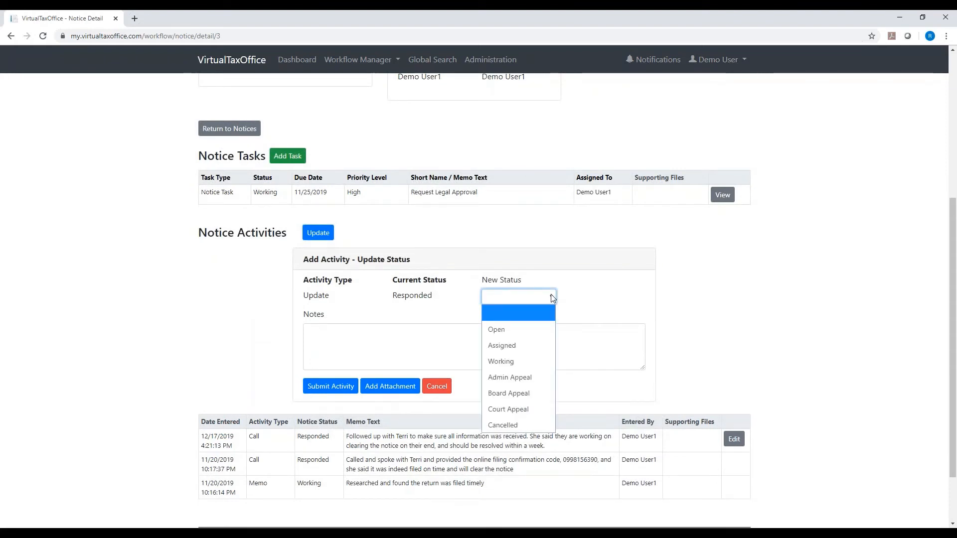
left_click(552, 298)
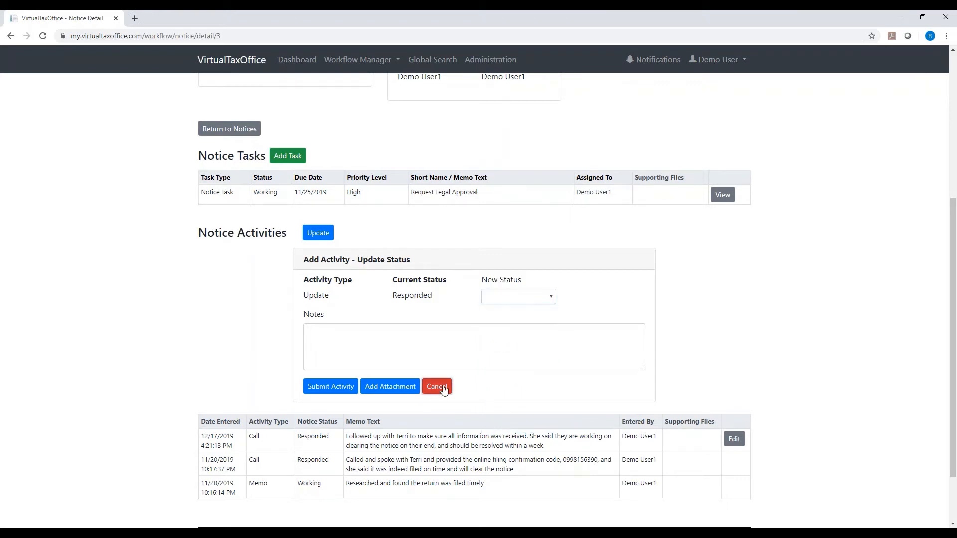
left_click(438, 387)
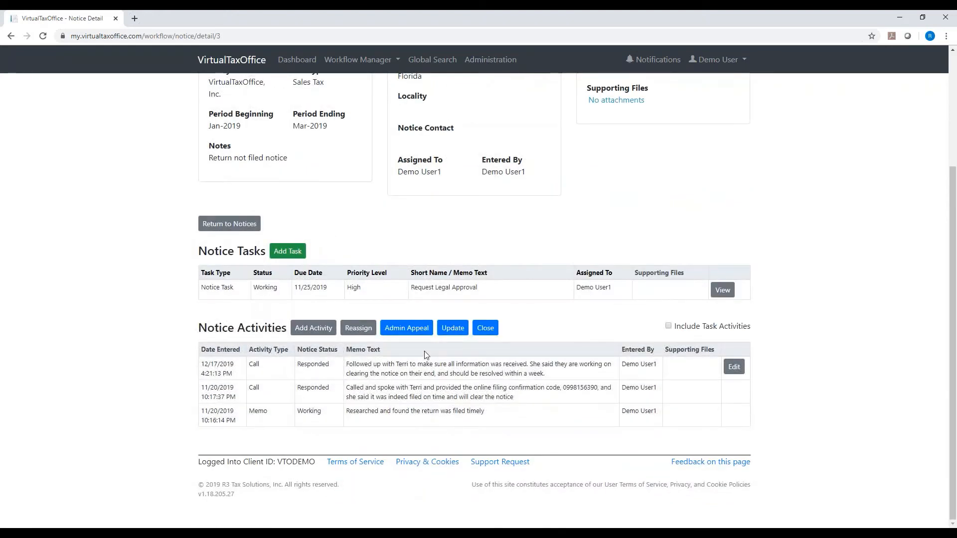
Step: Start a new activity on the Florida notice and set its activity type to Email
left_click(320, 332)
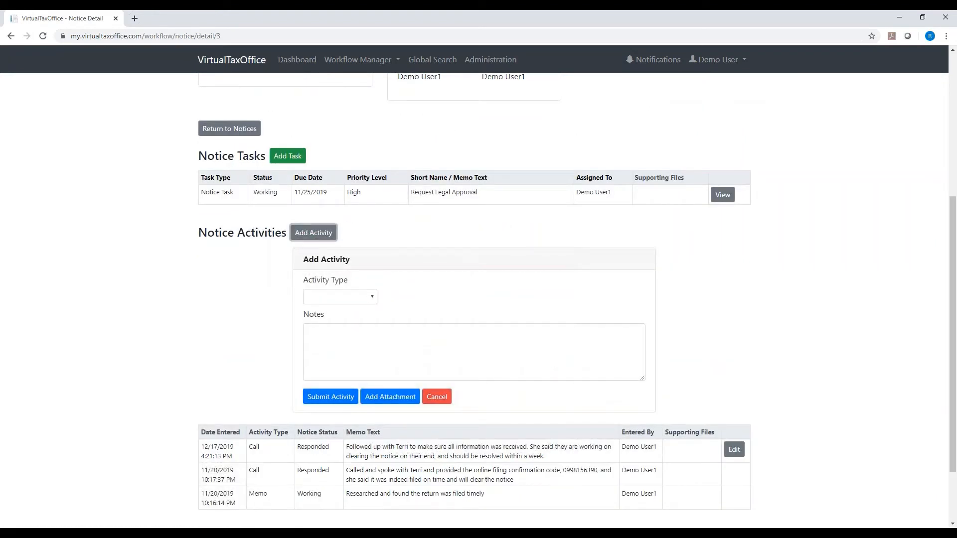
left_click(374, 301)
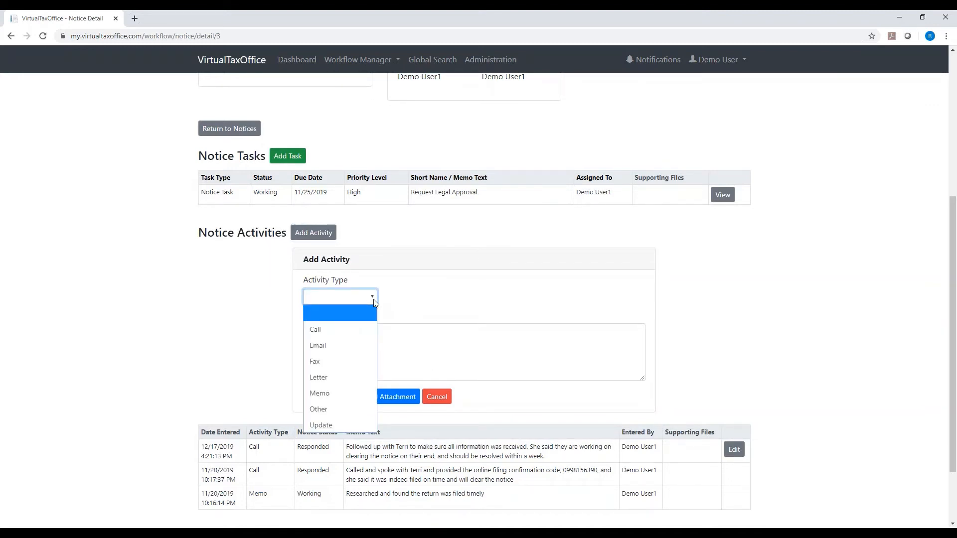
left_click(375, 301)
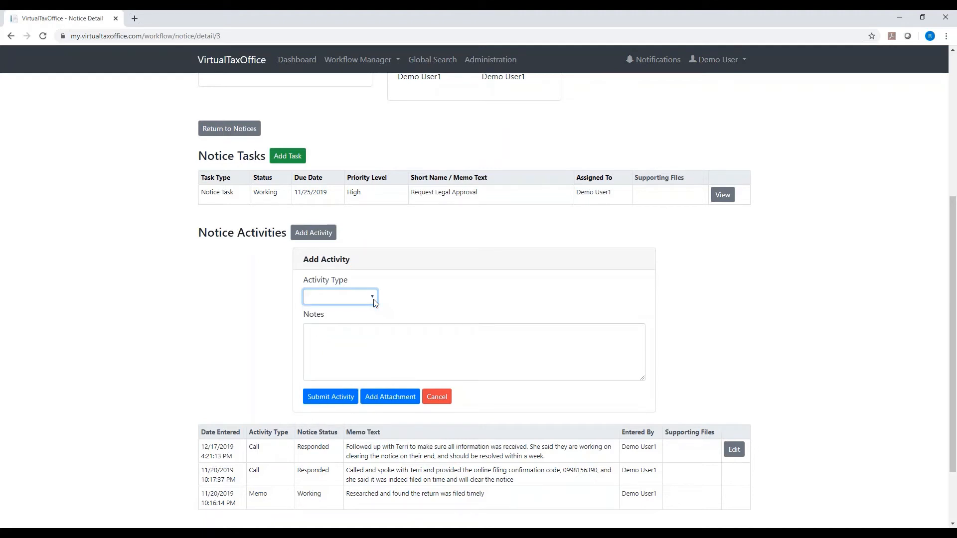
left_click(375, 302)
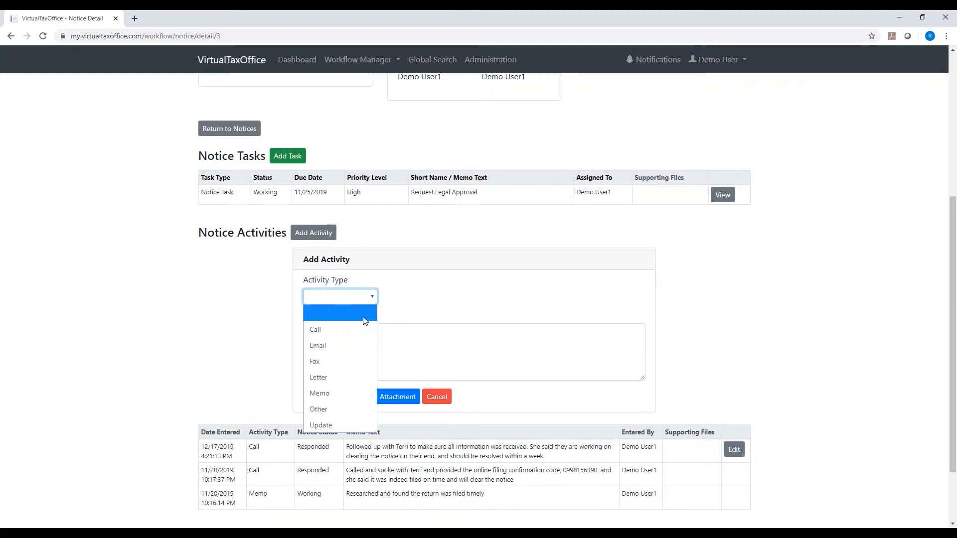
left_click(346, 351)
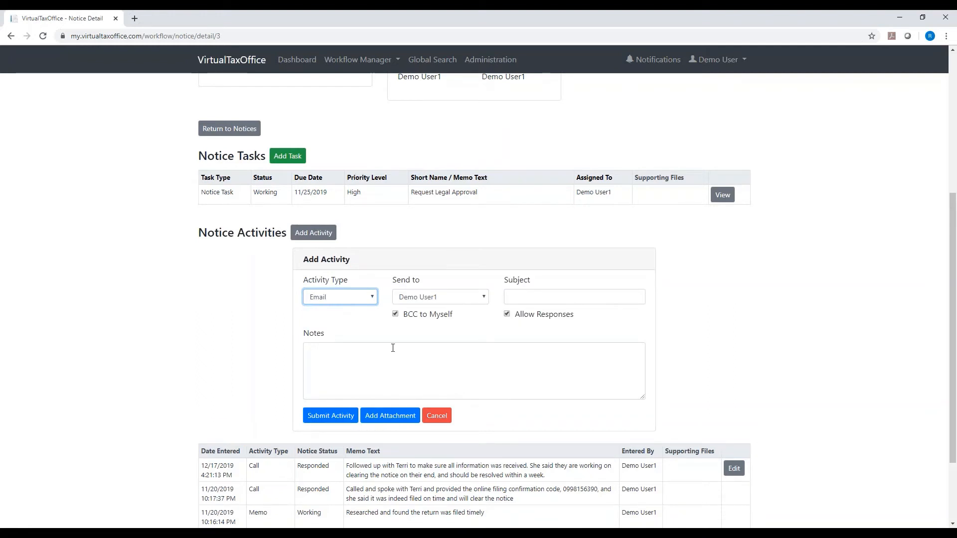
Step: Try the Other and Do Not Send recipient options on the email activity, and discard the activity
left_click(484, 302)
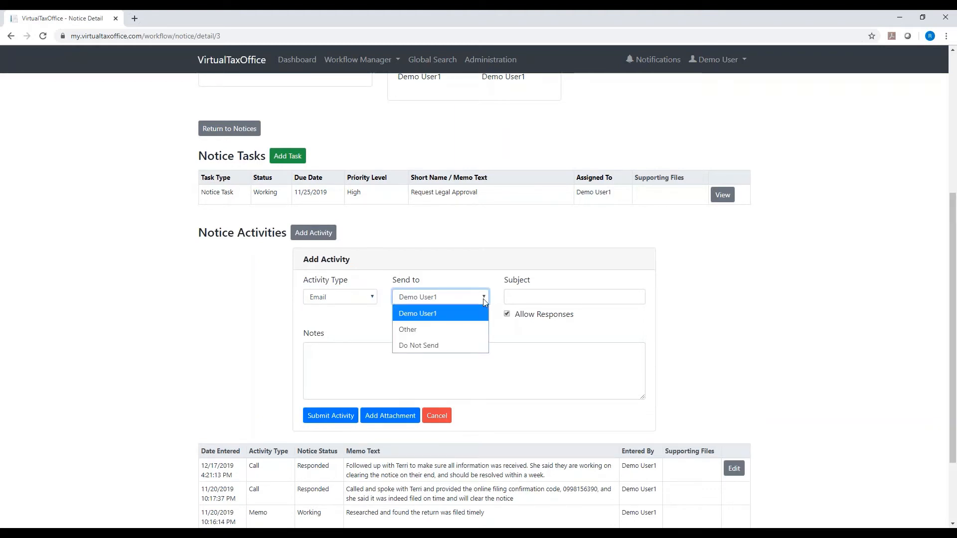
left_click(461, 329)
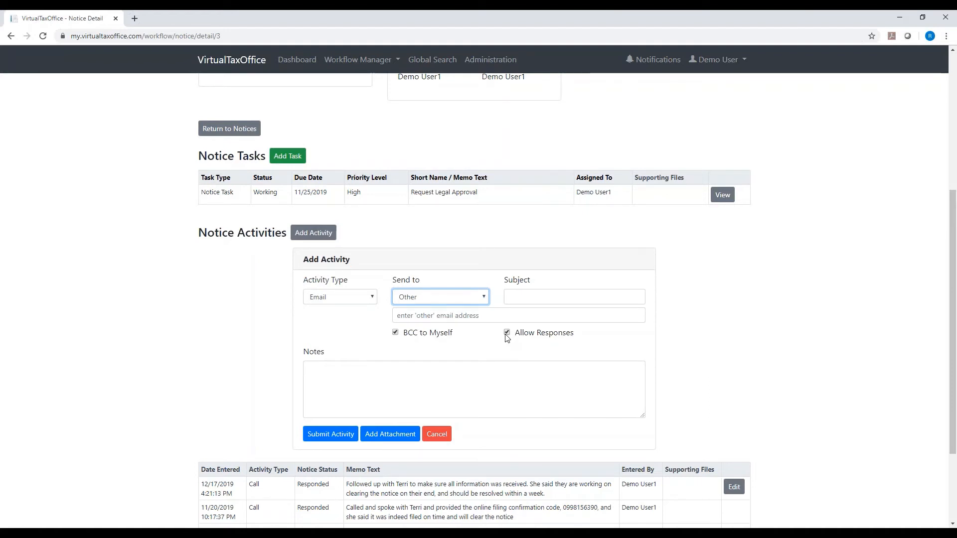
left_click(482, 297)
left_click(455, 349)
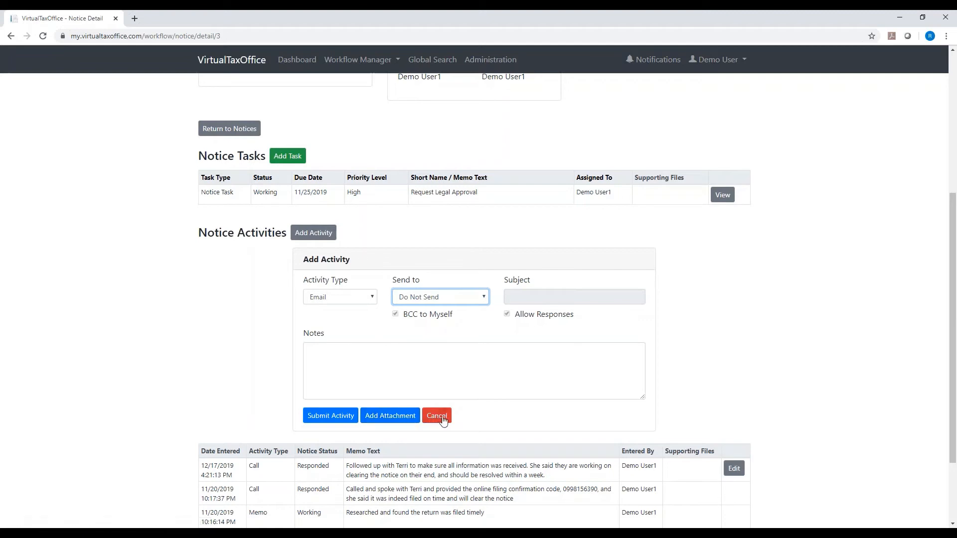
left_click(437, 417)
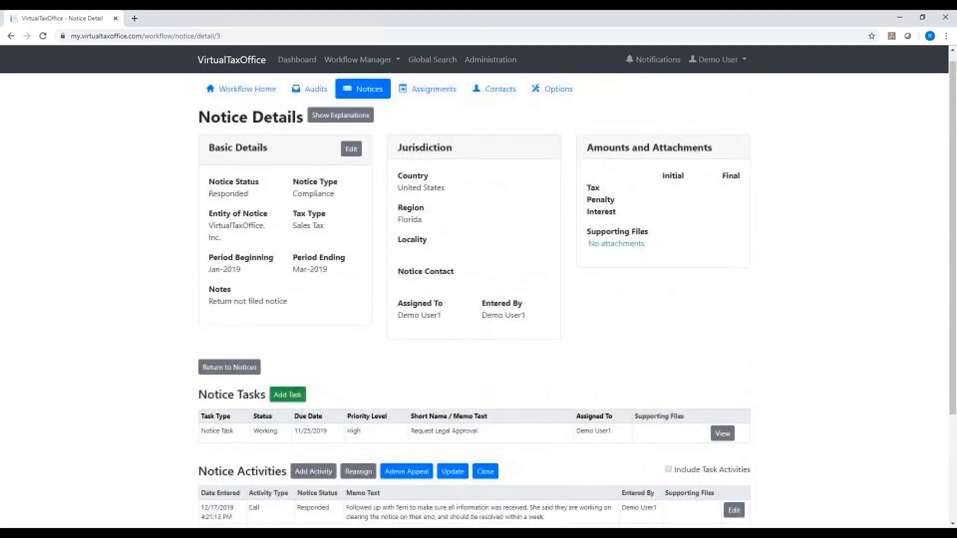
Step: Review the fields for creating a notice task and close the form without submitting it
scroll(378, 387, "up", 1)
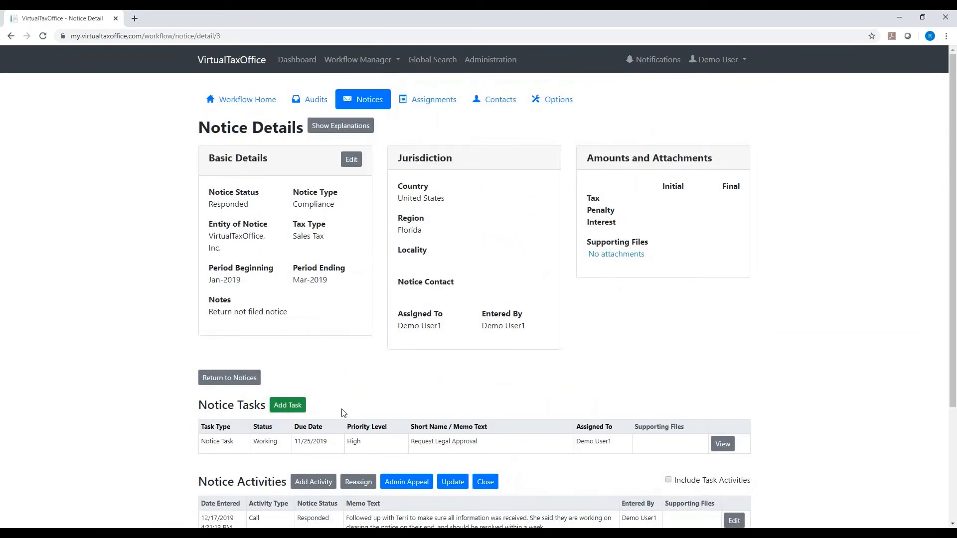
left_click(297, 405)
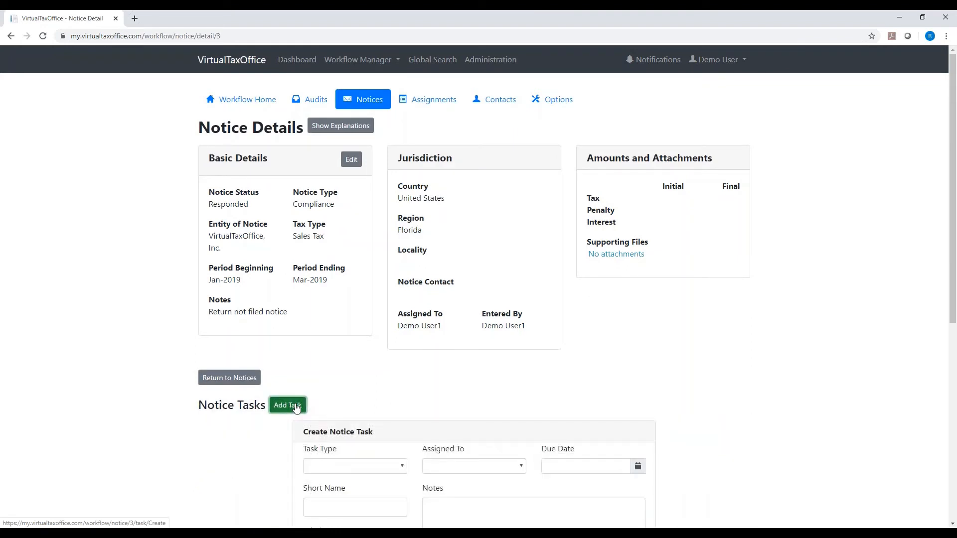
scroll(386, 394, "down", 2)
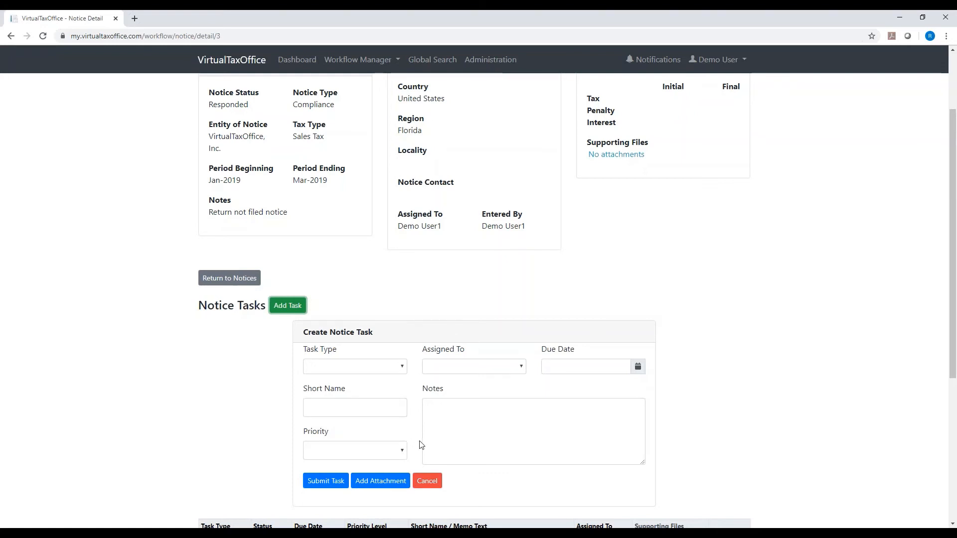
left_click(427, 480)
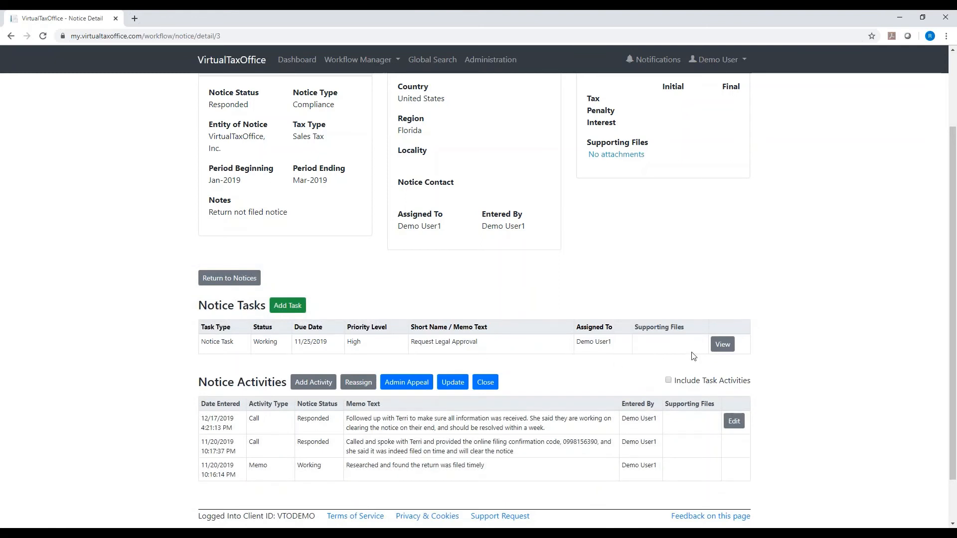
Step: View the Request Legal Approval task and its blank activity form, and return to the notice without adding anything
left_click(720, 349)
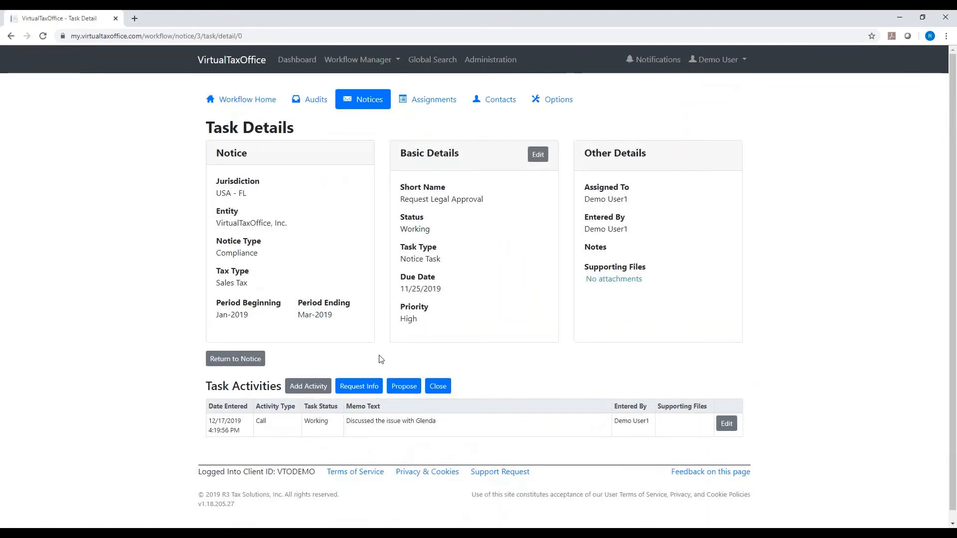
scroll(381, 359, "down", 1)
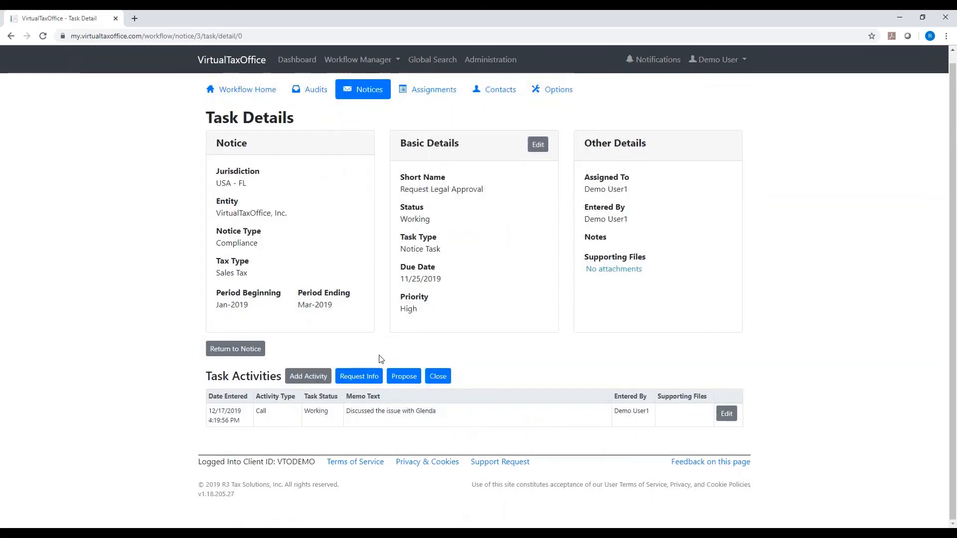
left_click(300, 381)
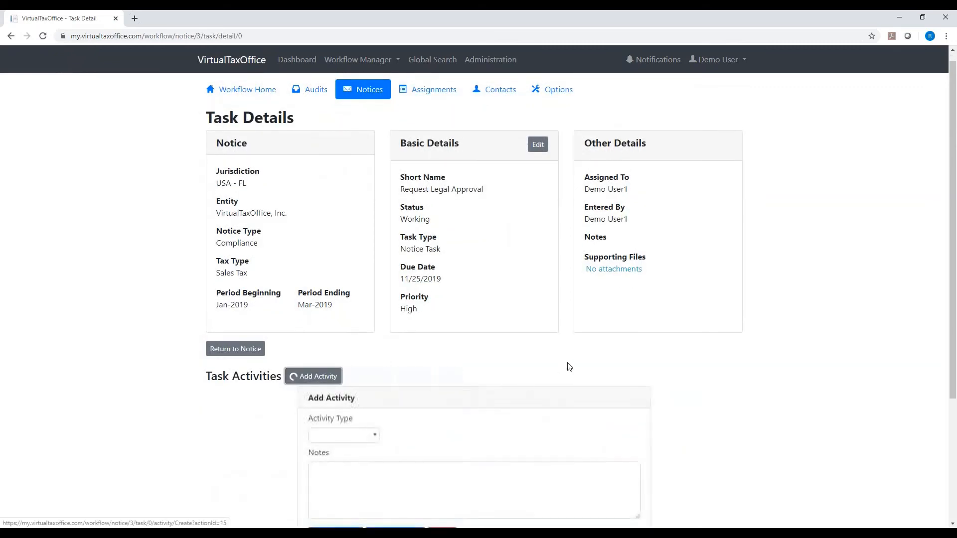
scroll(566, 368, "down", 3)
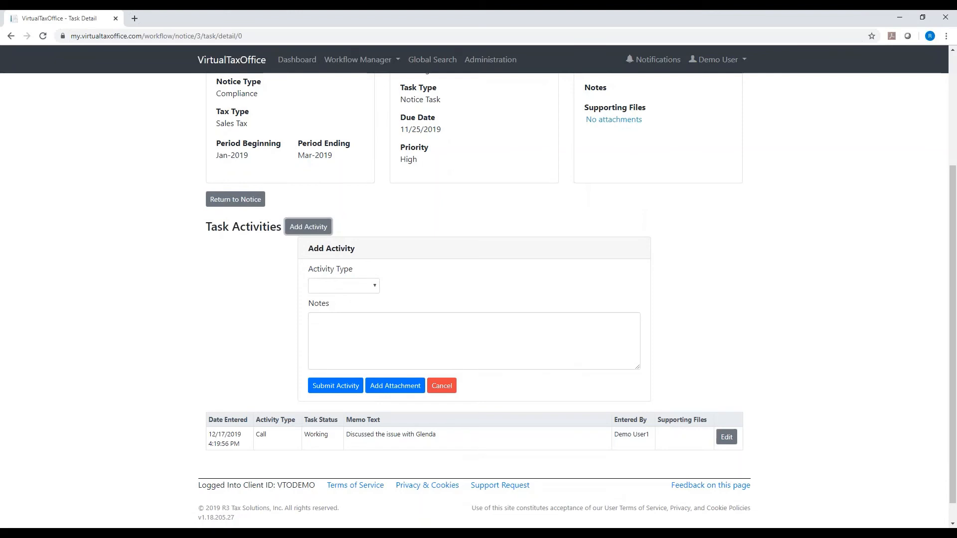
left_click(442, 386)
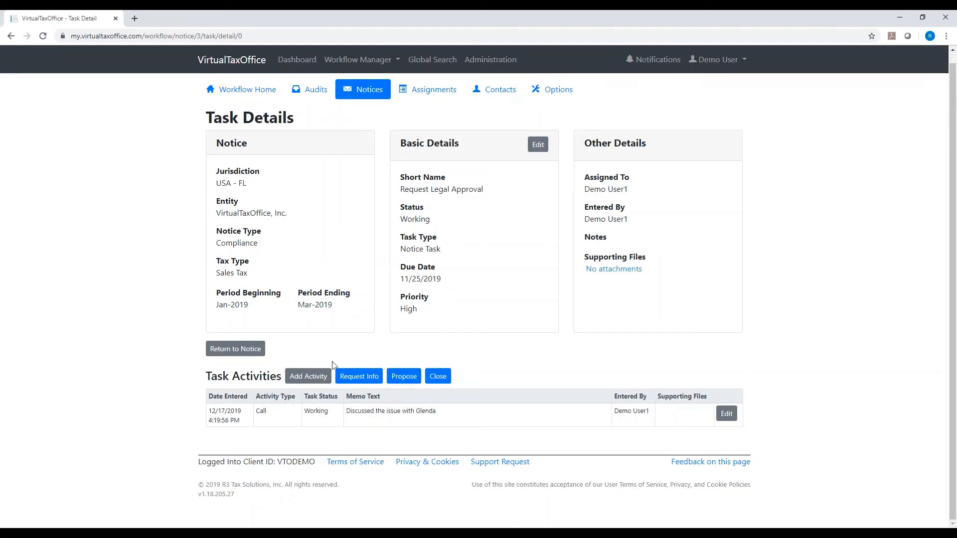
left_click(224, 351)
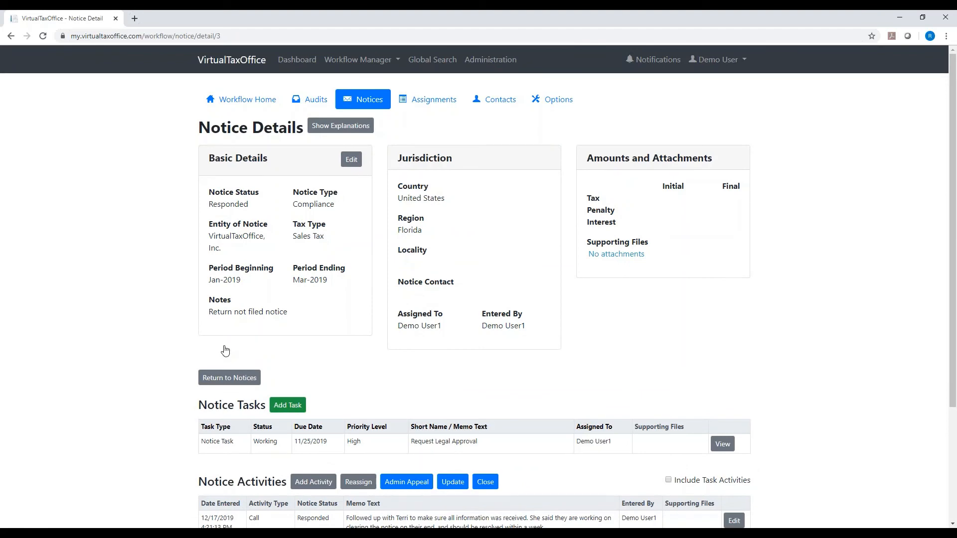
Step: Include task activities in the Florida notice's activity list and review the combined entries
scroll(349, 369, "down", 3)
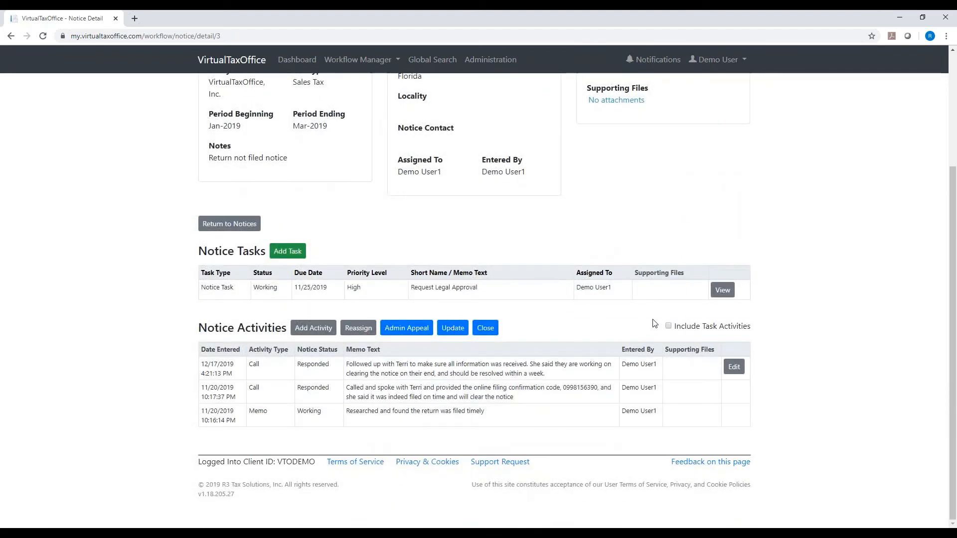
left_click(669, 327)
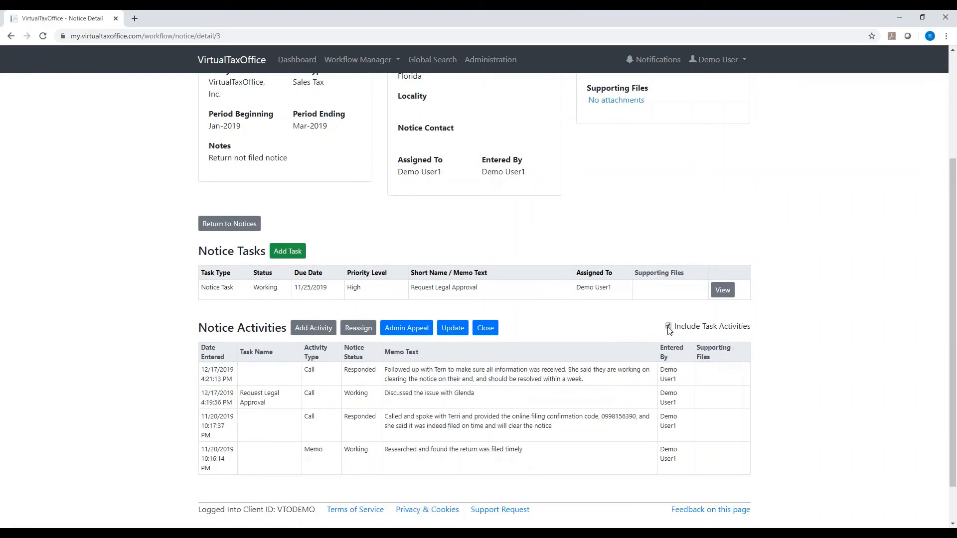
scroll(596, 367, "down", 1)
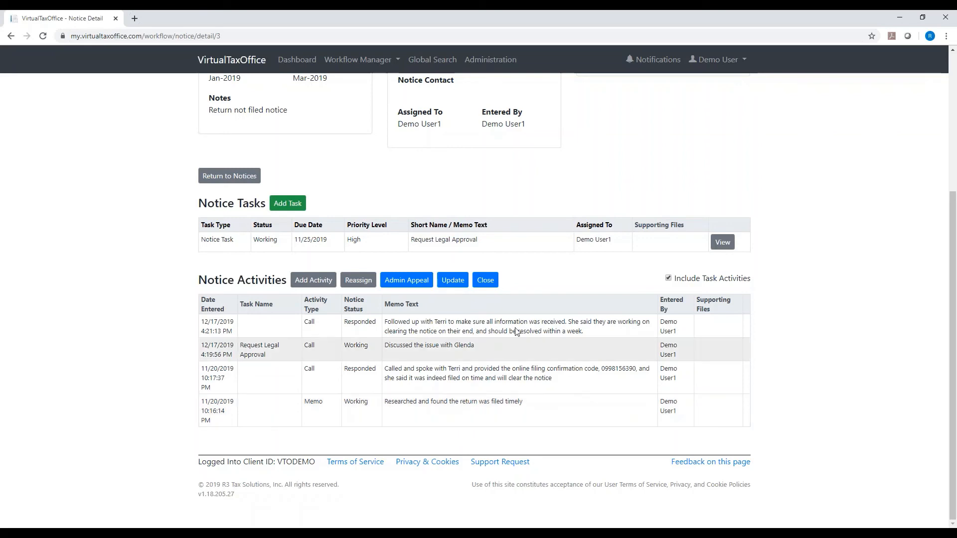
scroll(506, 202, "up", 4)
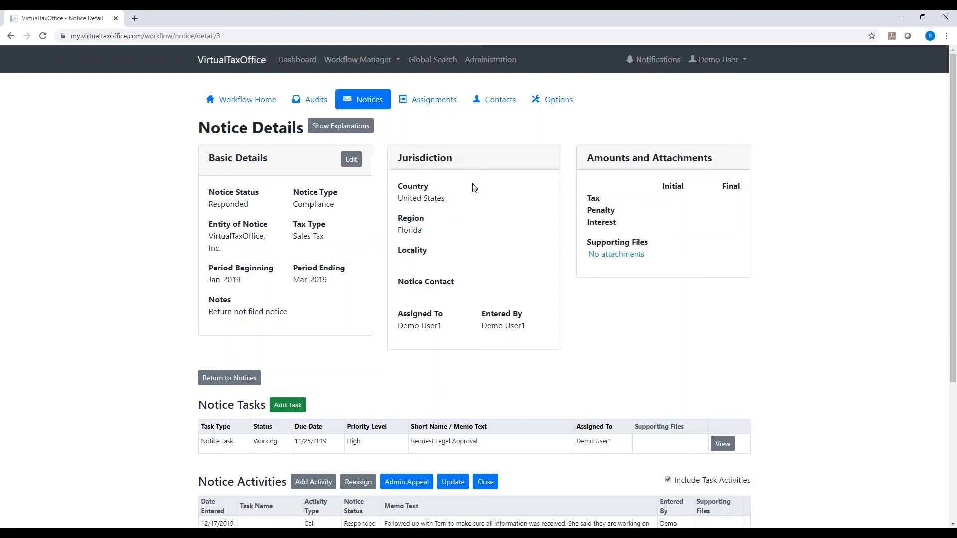
Step: View the external contacts list, and browse the workflow module options from Work Item Types to Module Preferences
left_click(495, 100)
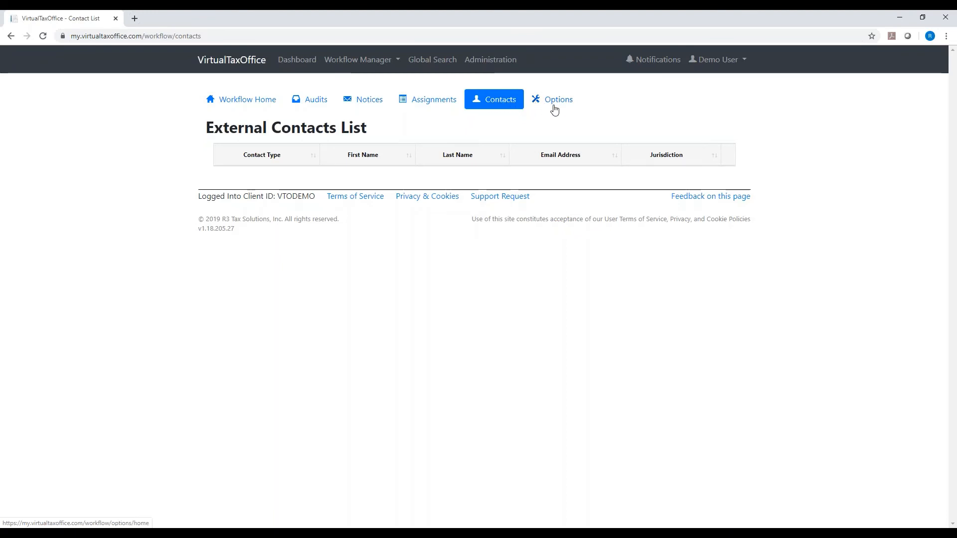
left_click(561, 106)
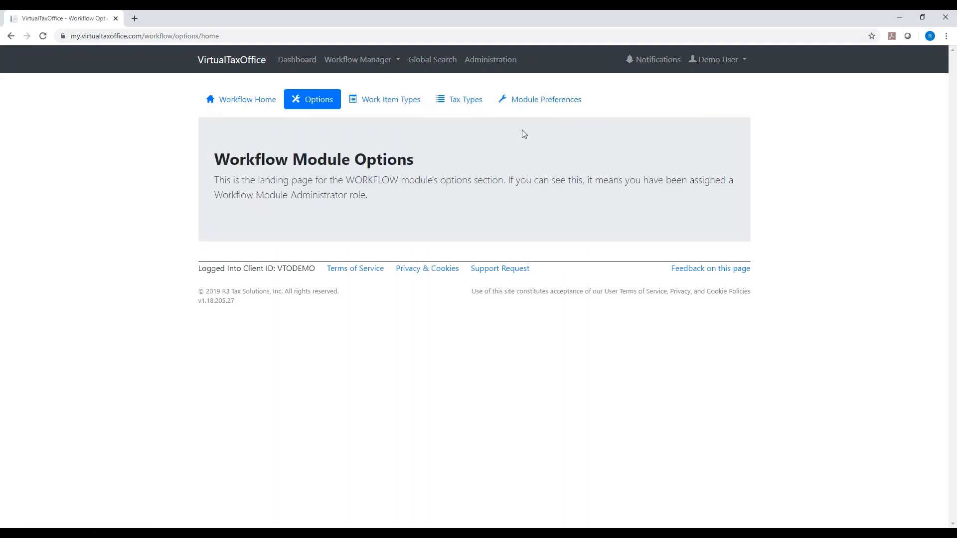
left_click(404, 103)
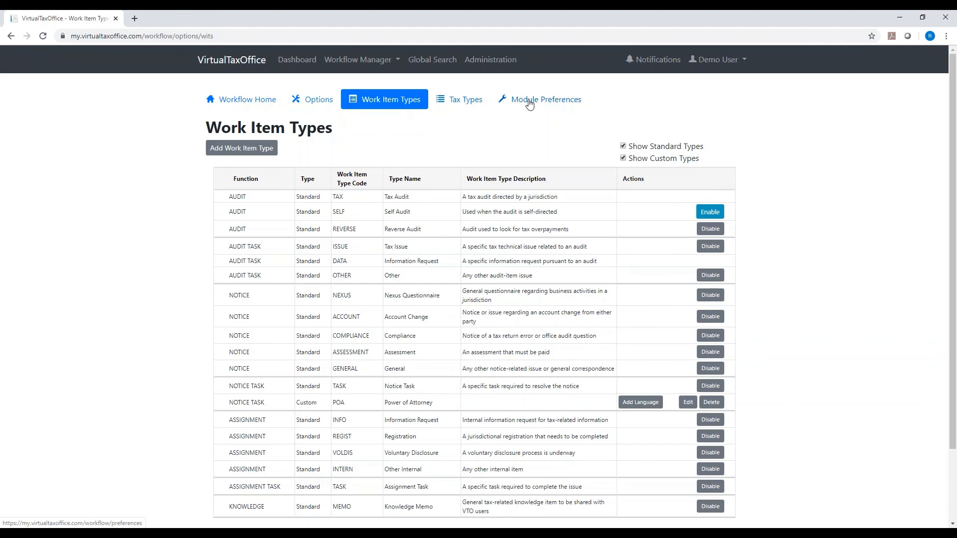
left_click(529, 103)
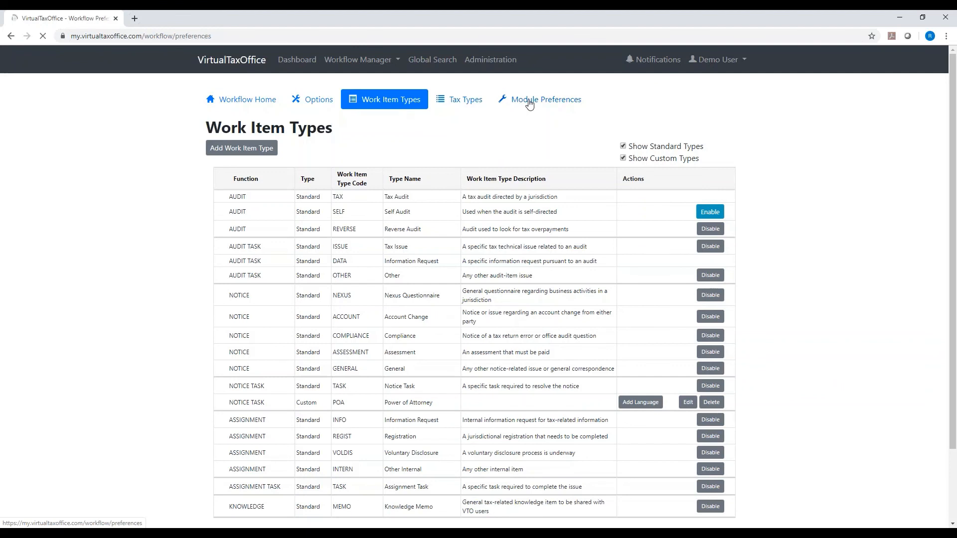